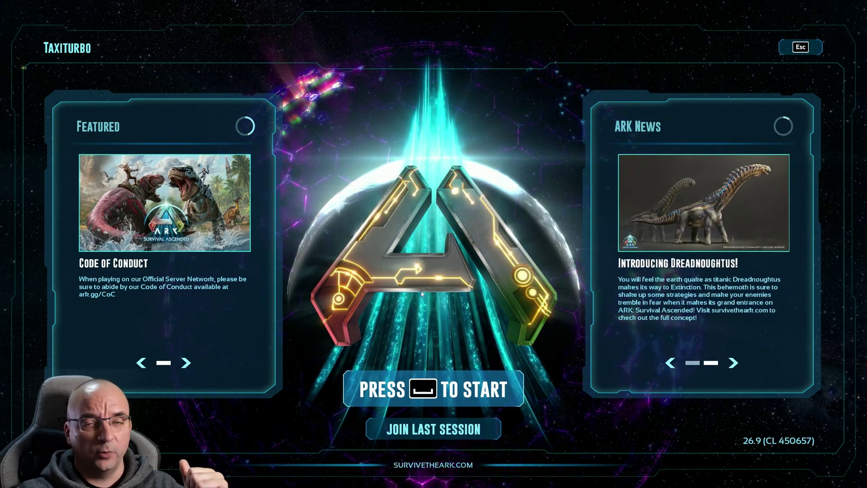
Step: Get past the title screen and open the Mods List from the main menu
{"action": "left_click", "coordinate": [445, 384]}
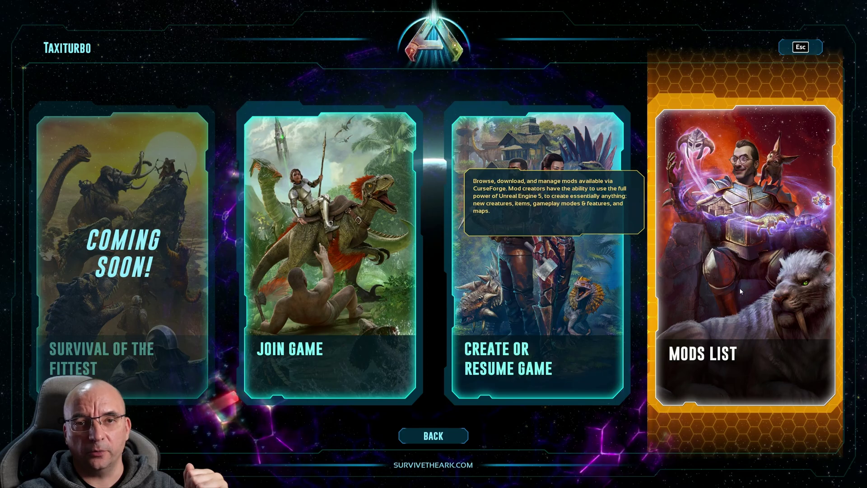
{"action": "left_click", "coordinate": [731, 300]}
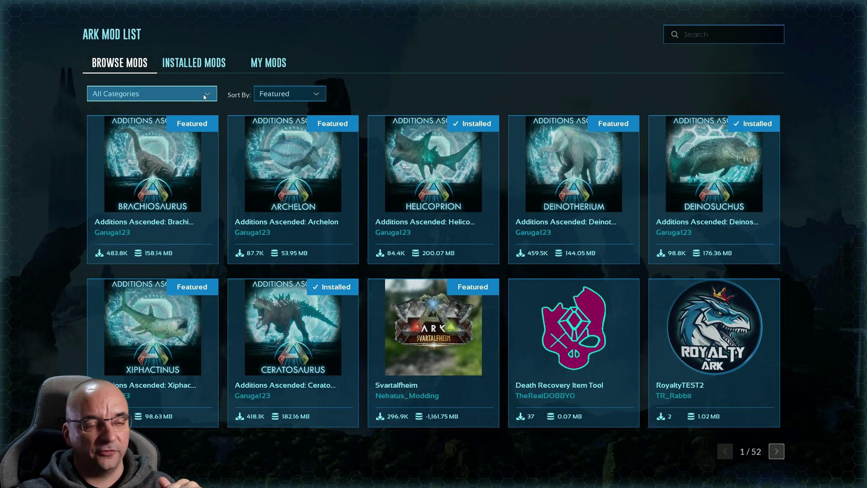
Step: Sort all mods by Total Installs and open the top-ranked Super Spyglass/Super Binoculars mod
{"action": "left_click", "coordinate": [205, 95]}
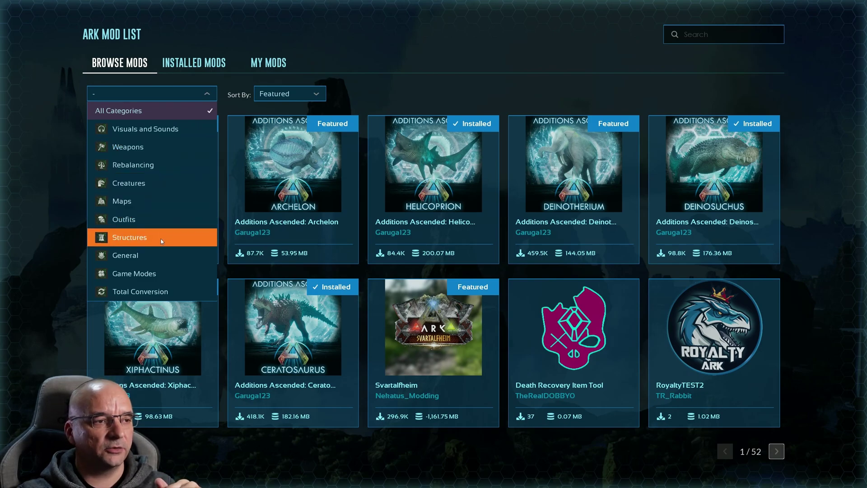
{"action": "left_click", "coordinate": [295, 96]}
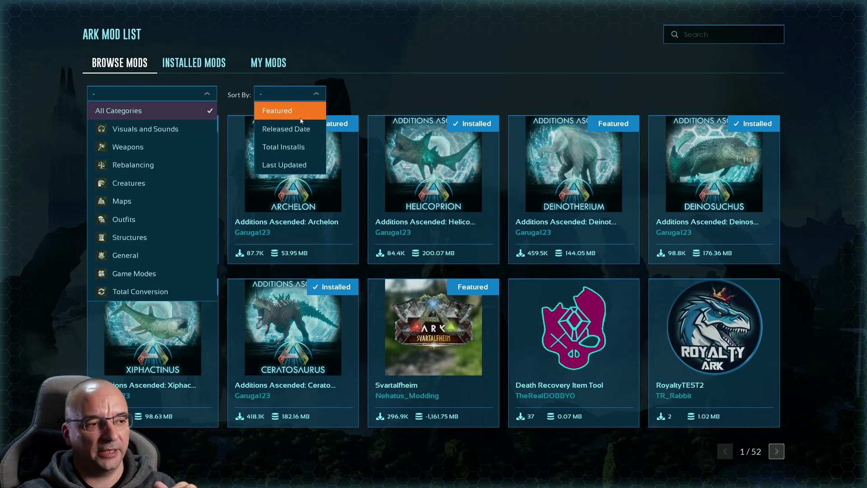
{"action": "left_click", "coordinate": [299, 147]}
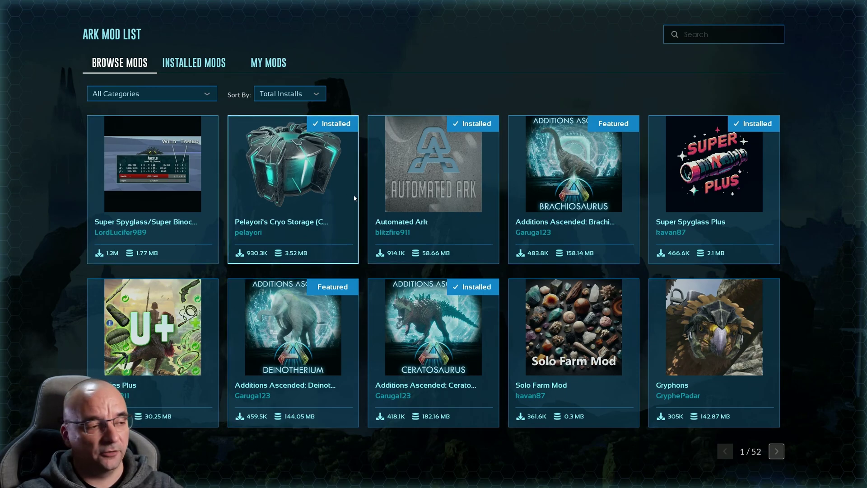
{"action": "left_click", "coordinate": [153, 172]}
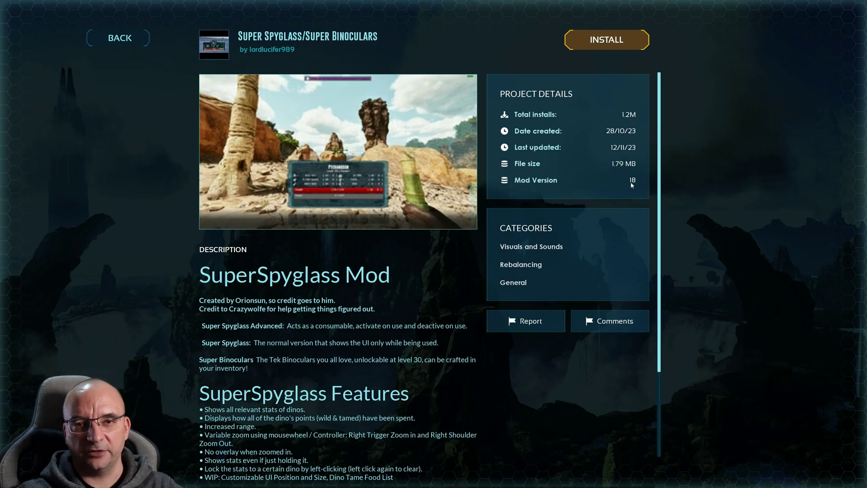
Step: Scroll through the Super Spyglass description, engrams and spawn commands, then back to the top
{"action": "scroll", "coordinate": [400, 249], "scroll_direction": "down", "scroll_amount": 1}
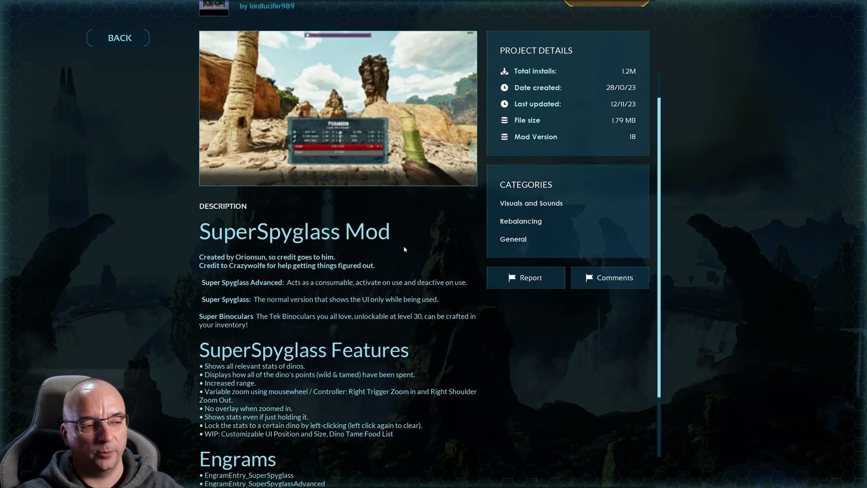
{"action": "scroll", "coordinate": [401, 248], "scroll_direction": "down", "scroll_amount": 2}
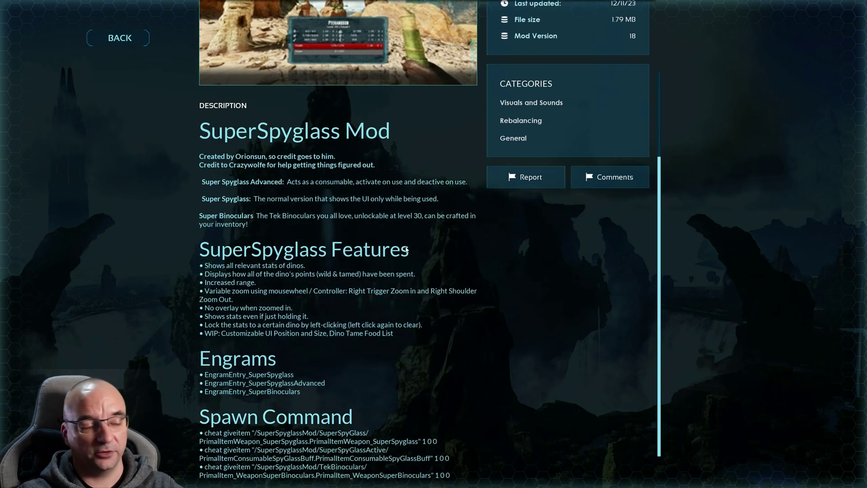
{"action": "scroll", "coordinate": [410, 249], "scroll_direction": "up", "scroll_amount": 1}
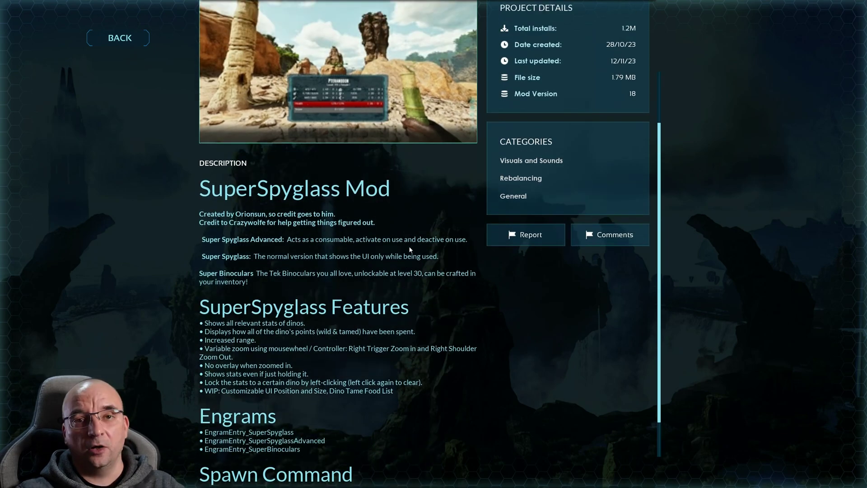
{"action": "scroll", "coordinate": [410, 249], "scroll_direction": "up", "scroll_amount": 2}
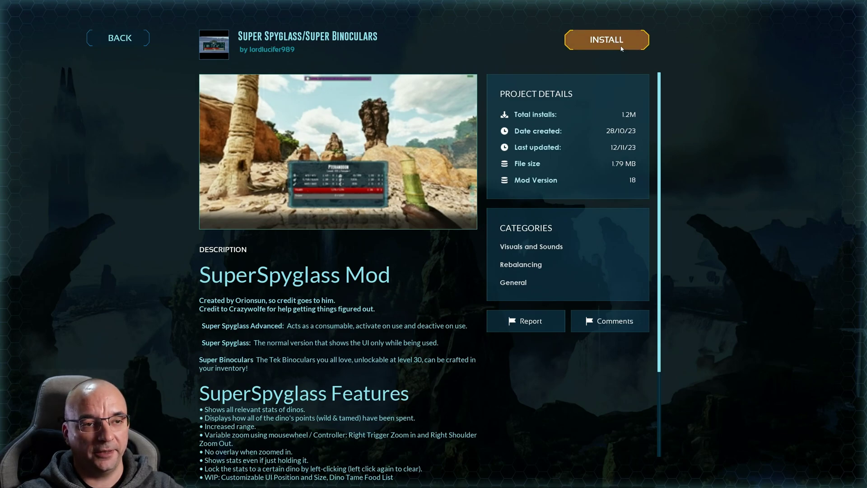
Step: Install Super Spyglass/Super Binoculars, check the Installed Mods tab, then leave the mod list
{"action": "left_click", "coordinate": [607, 43]}
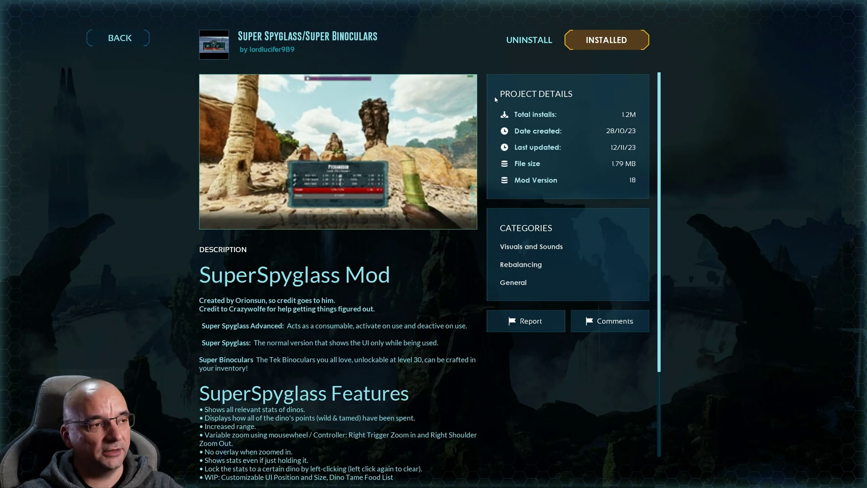
{"action": "left_click", "coordinate": [133, 43]}
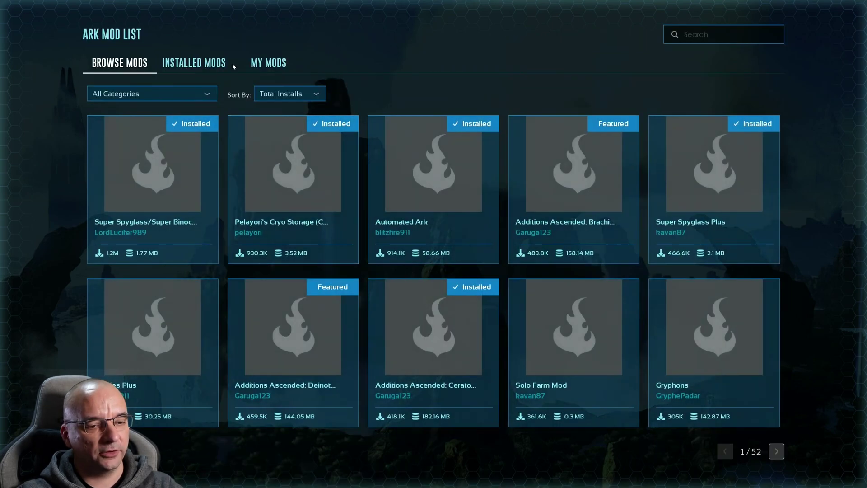
{"action": "left_click", "coordinate": [210, 68]}
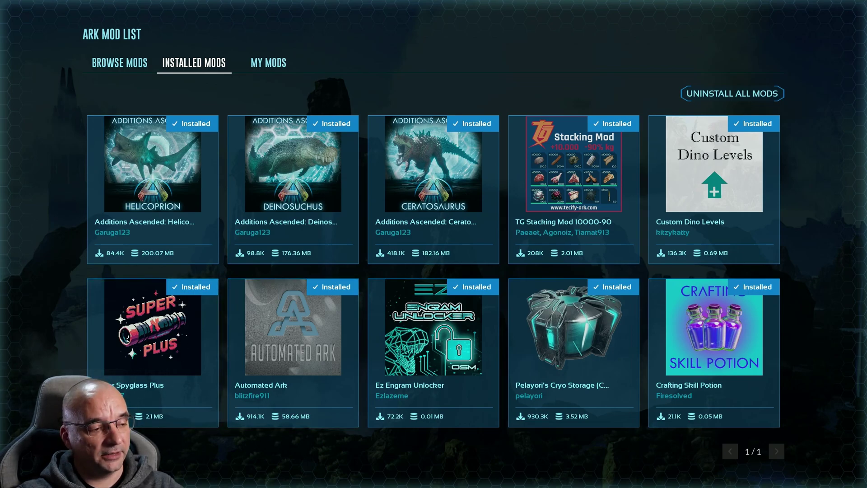
{"action": "key", "text": "Escape"}
{"action": "key", "text": "Escape"}
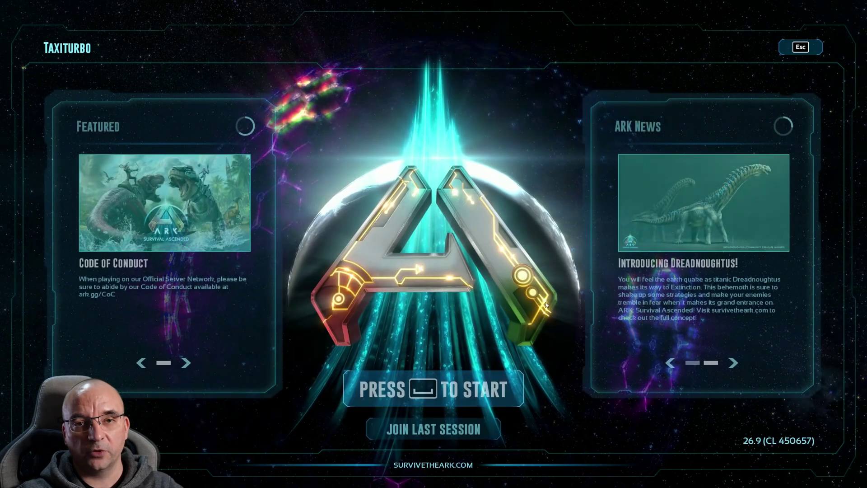
Step: Find Super Spyglass on page 2 of Installed Mods, then return to the main menu
{"action": "left_click", "coordinate": [515, 388]}
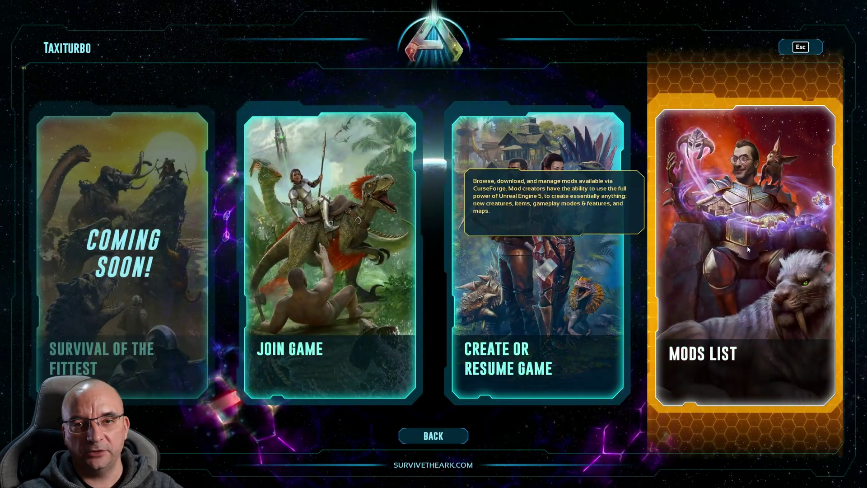
{"action": "left_click", "coordinate": [747, 246]}
{"action": "left_click", "coordinate": [194, 67]}
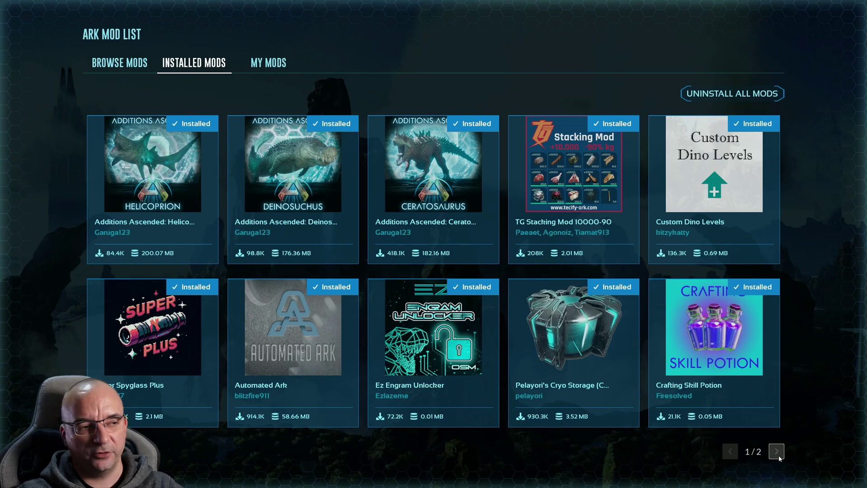
{"action": "left_click", "coordinate": [776, 452]}
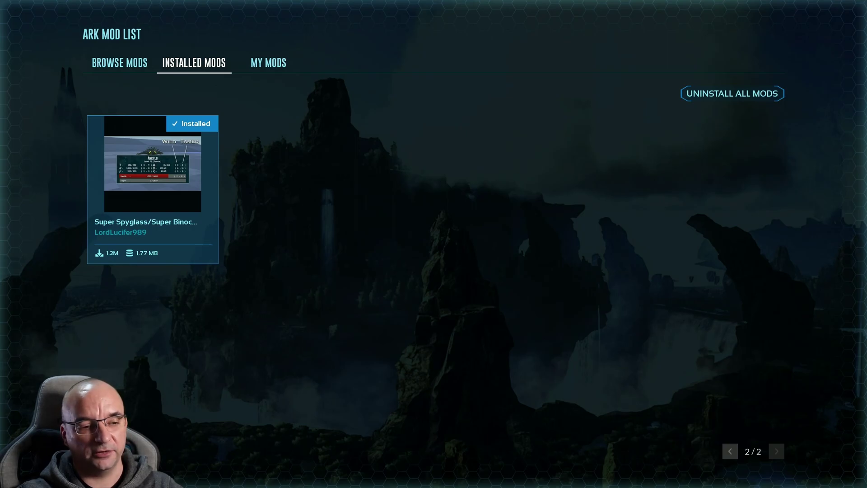
{"action": "key", "text": "Escape"}
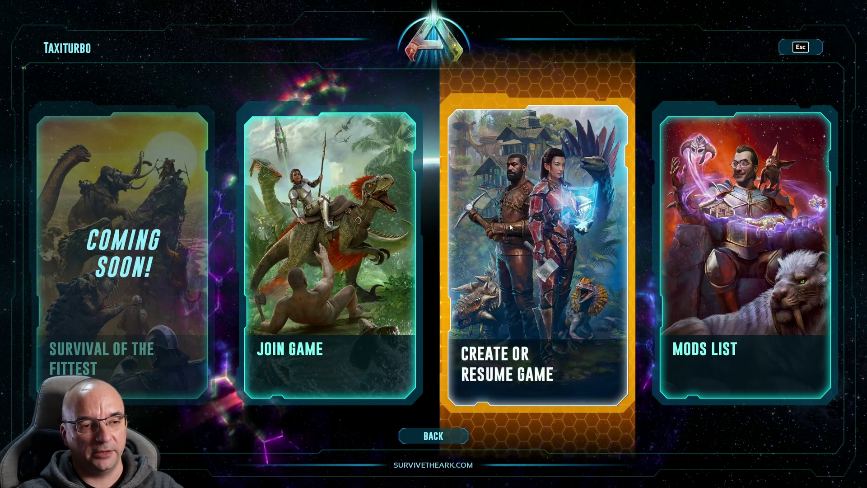
Step: Activate Super Spyglass/Super Binoculars in the Mod Settings of Create or Resume Game
{"action": "mouse_move", "coordinate": [510, 227]}
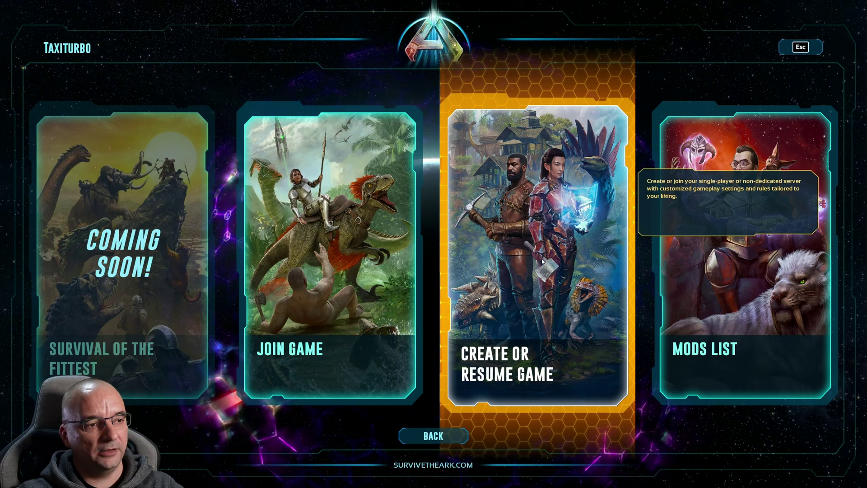
{"action": "left_click", "coordinate": [550, 247]}
{"action": "left_click", "coordinate": [328, 90]}
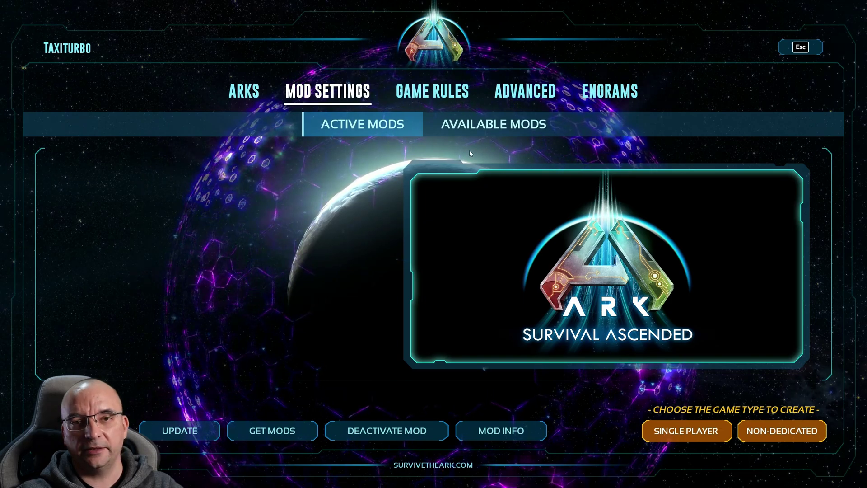
{"action": "left_click", "coordinate": [530, 130]}
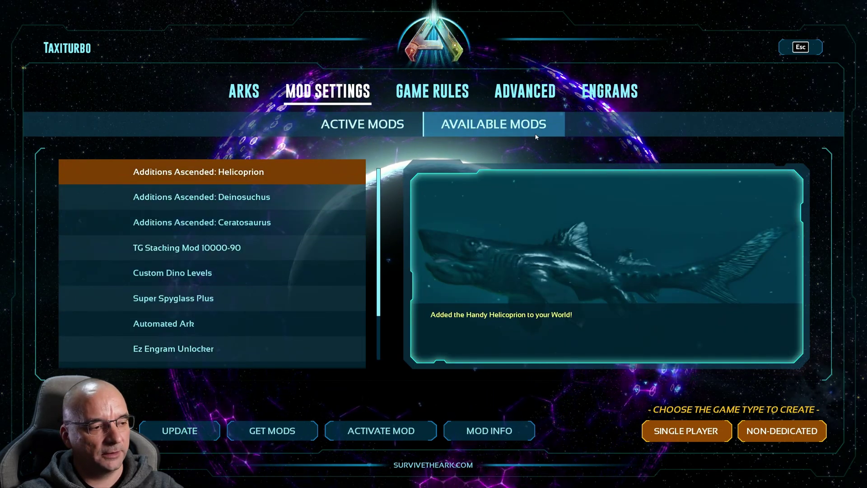
{"action": "scroll", "coordinate": [256, 248], "scroll_direction": "down", "scroll_amount": 3}
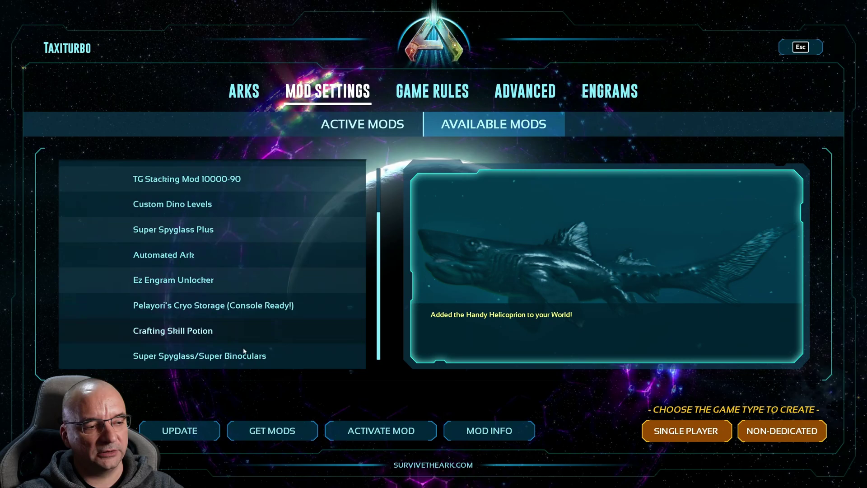
{"action": "left_click", "coordinate": [238, 357]}
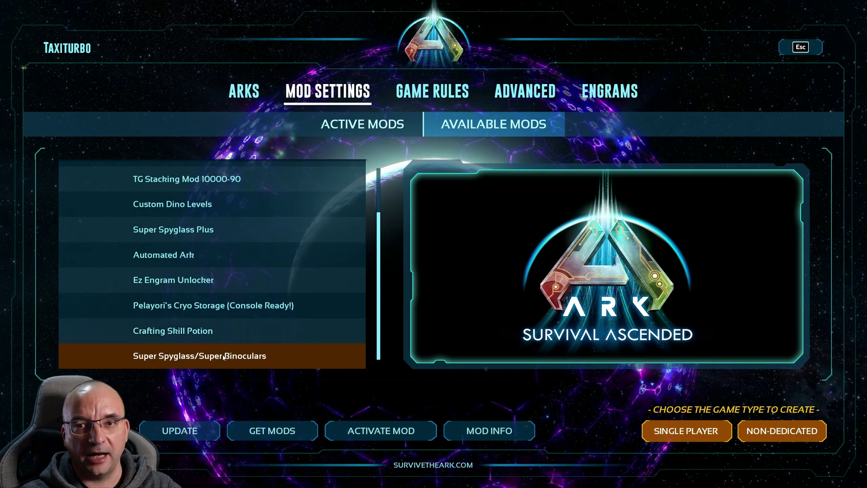
{"action": "left_click", "coordinate": [380, 431]}
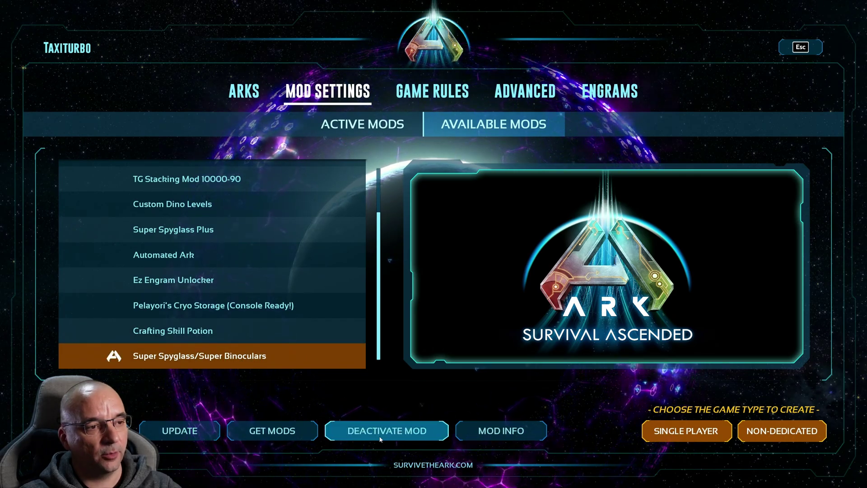
{"action": "left_click", "coordinate": [403, 129]}
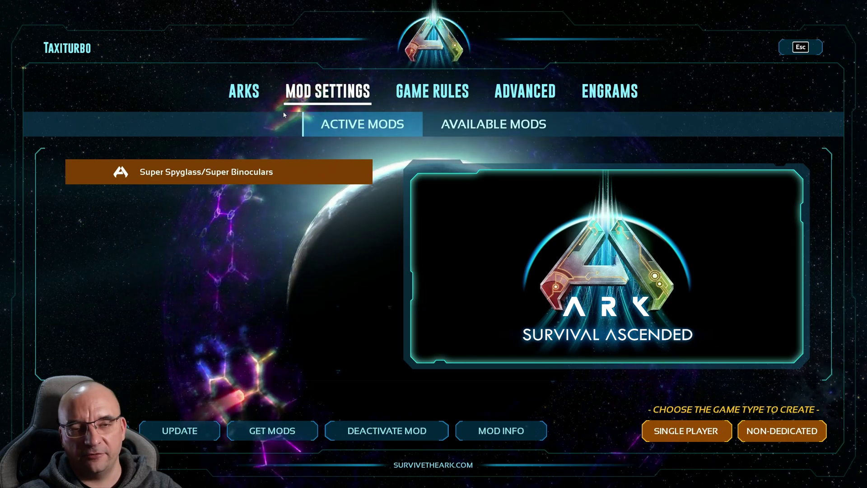
Step: Browse the mod and story maps, confirm Super Spyglass is active, and start Single Player
{"action": "left_click", "coordinate": [503, 128]}
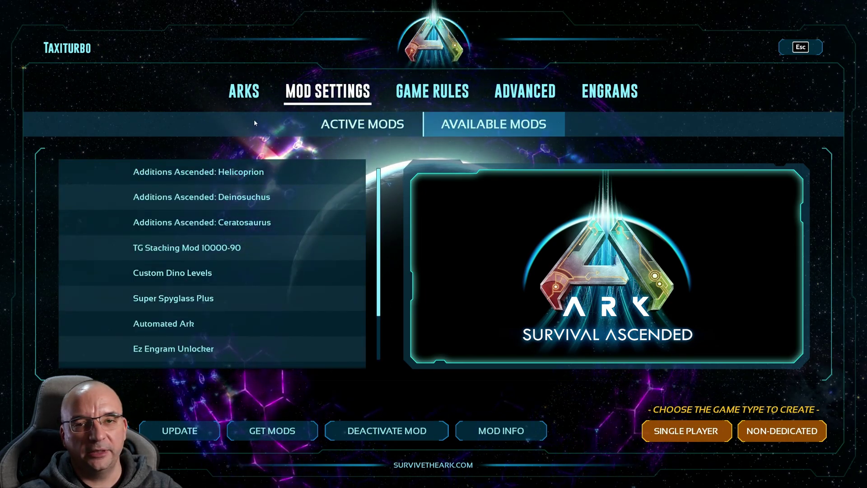
{"action": "left_click", "coordinate": [247, 96]}
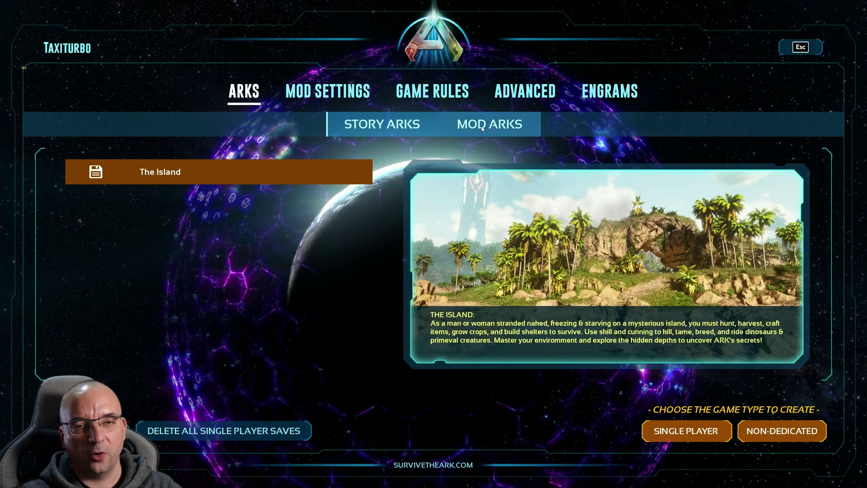
{"action": "left_click", "coordinate": [505, 126]}
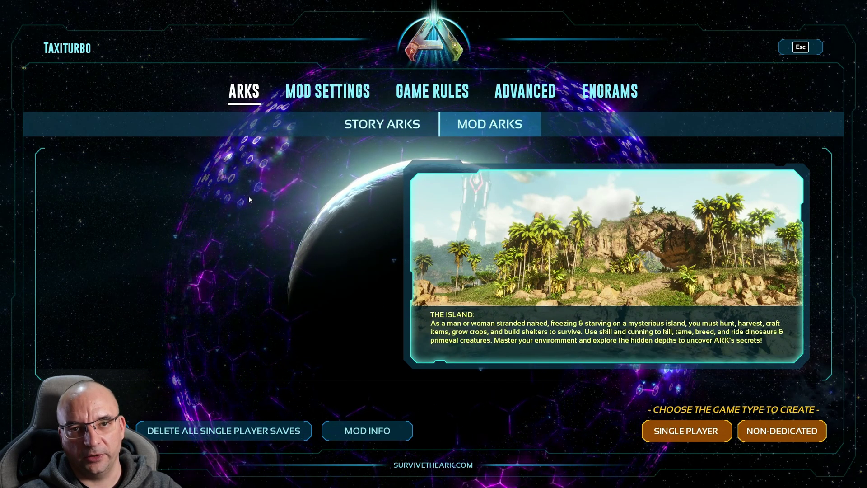
{"action": "left_click", "coordinate": [368, 126]}
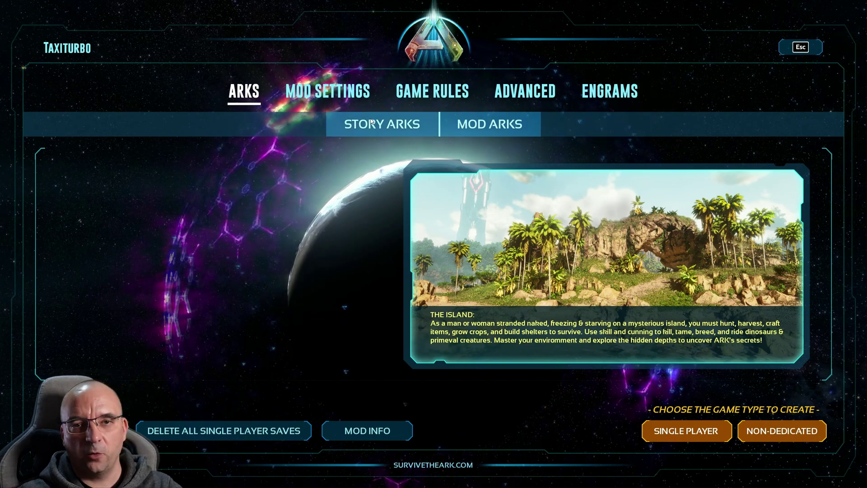
{"action": "left_click", "coordinate": [328, 92]}
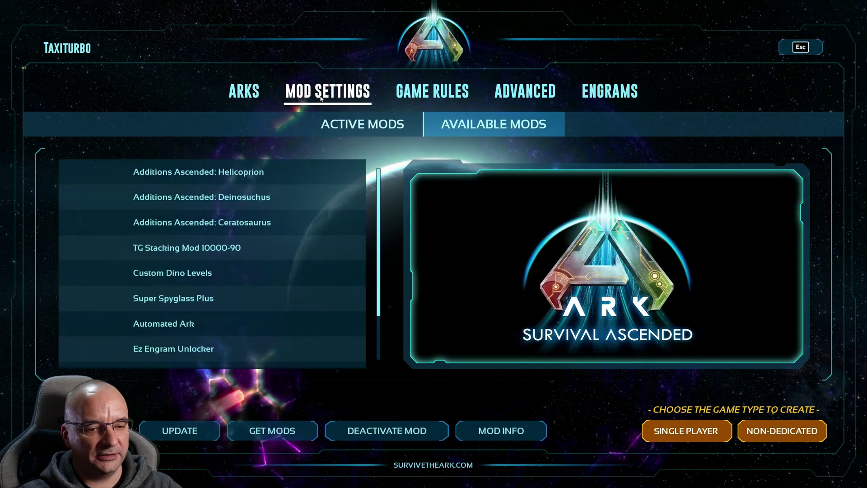
{"action": "left_click", "coordinate": [362, 124]}
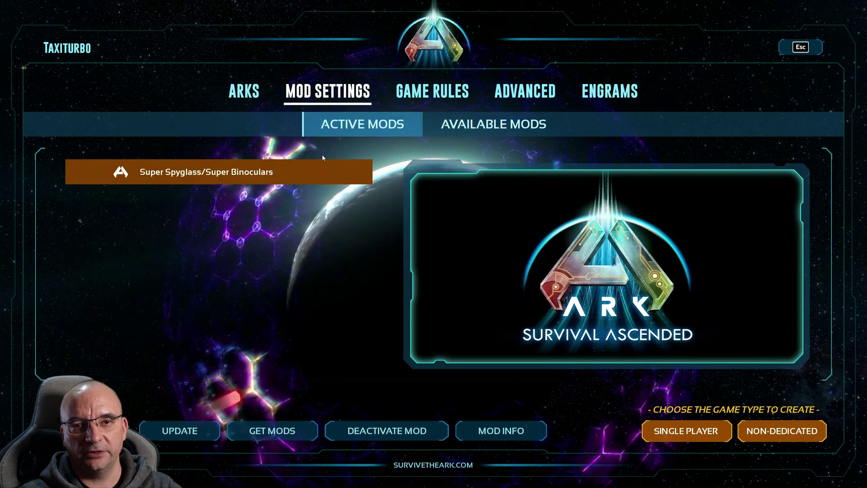
{"action": "left_click", "coordinate": [700, 435]}
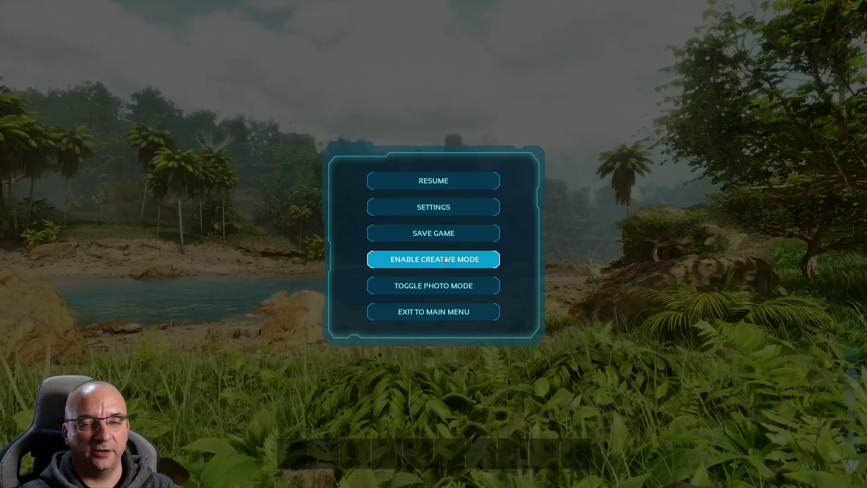
Step: Enable Creative Mode and search engrams for 'spy' to find Super Spyglass and Super Spyglass Advanced
{"action": "left_click", "coordinate": [445, 259]}
{"action": "left_click", "coordinate": [438, 180]}
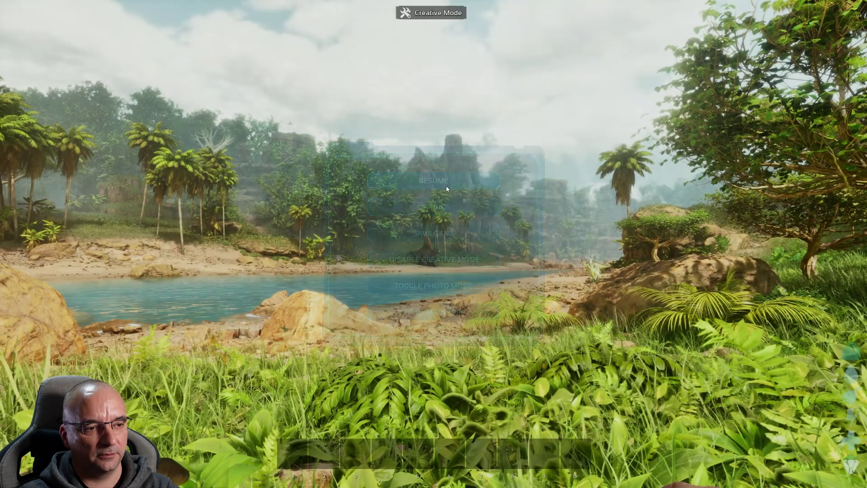
{"action": "key", "text": "i"}
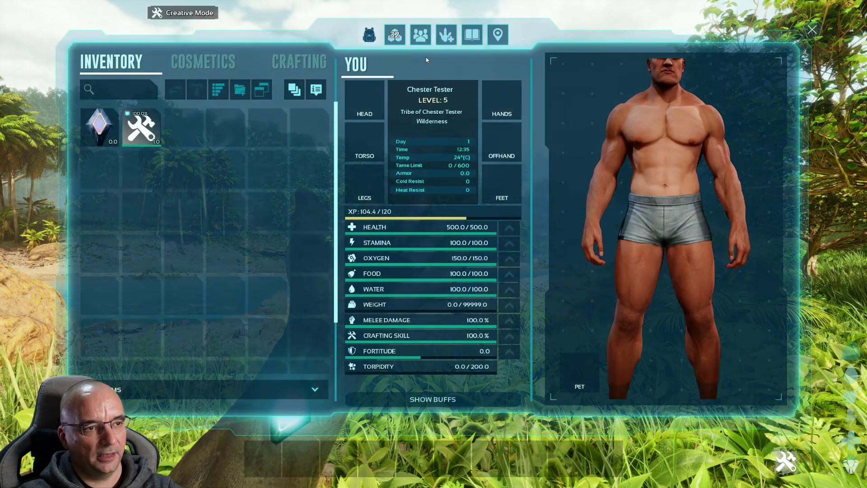
{"action": "left_click", "coordinate": [394, 34]}
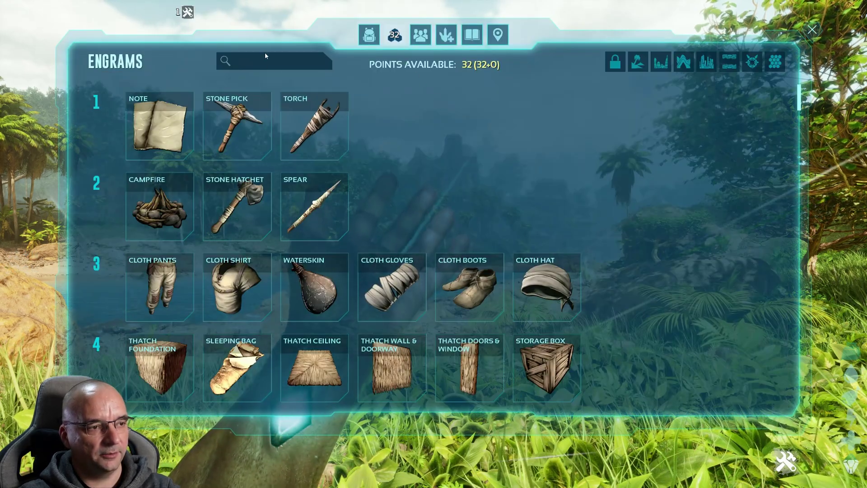
{"action": "type", "text": "spy"}
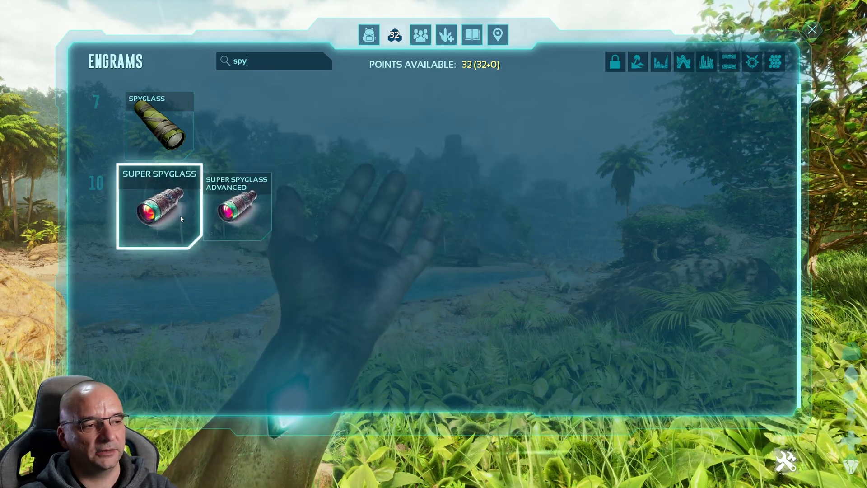
{"action": "mouse_move", "coordinate": [261, 212]}
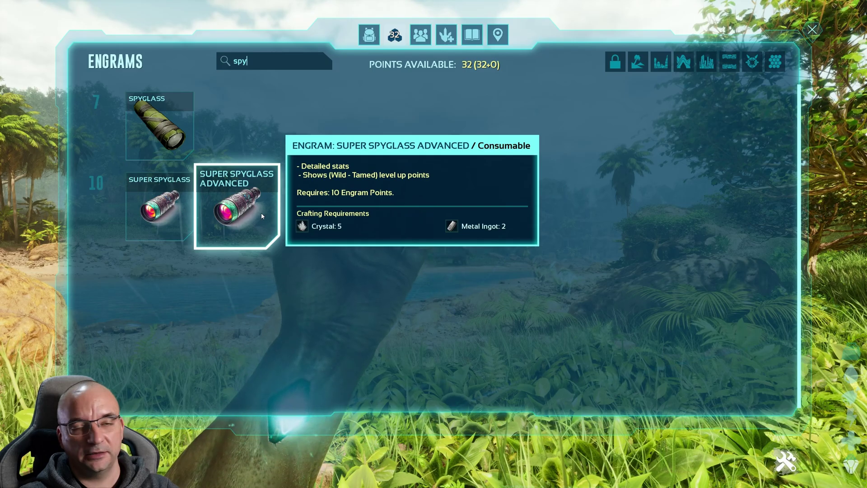
Step: Search the crafting list for 'spy' and craft a Super Spyglass
{"action": "key", "text": "i"}
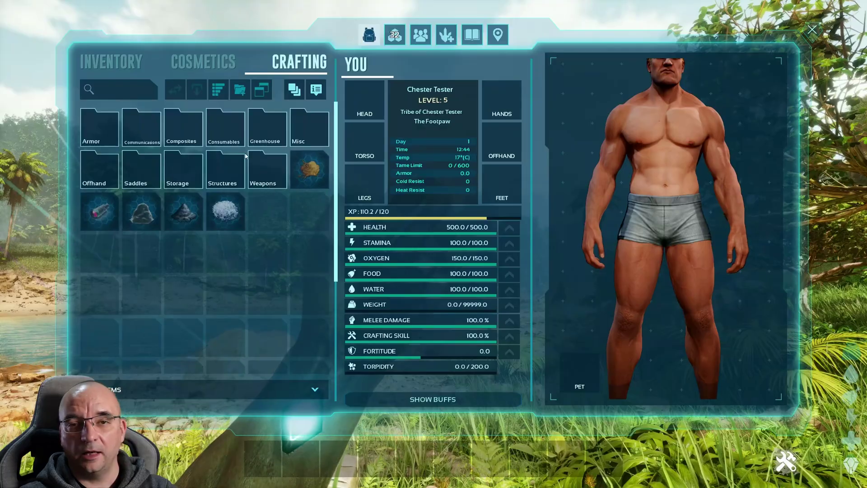
{"action": "left_click", "coordinate": [131, 85]}
{"action": "type", "text": "s"}
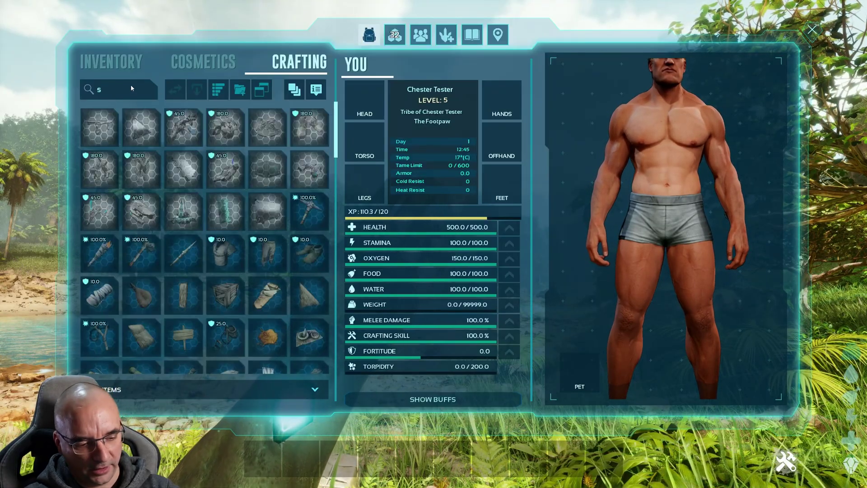
{"action": "type", "text": "py"}
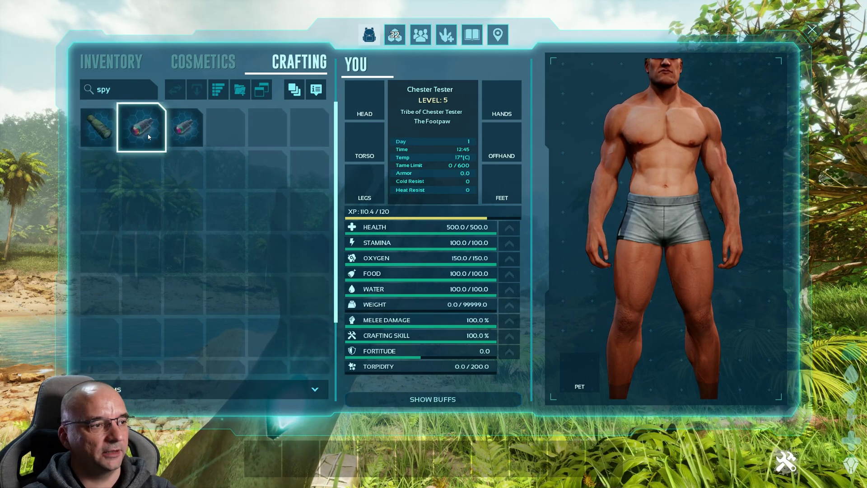
{"action": "mouse_move", "coordinate": [160, 138]}
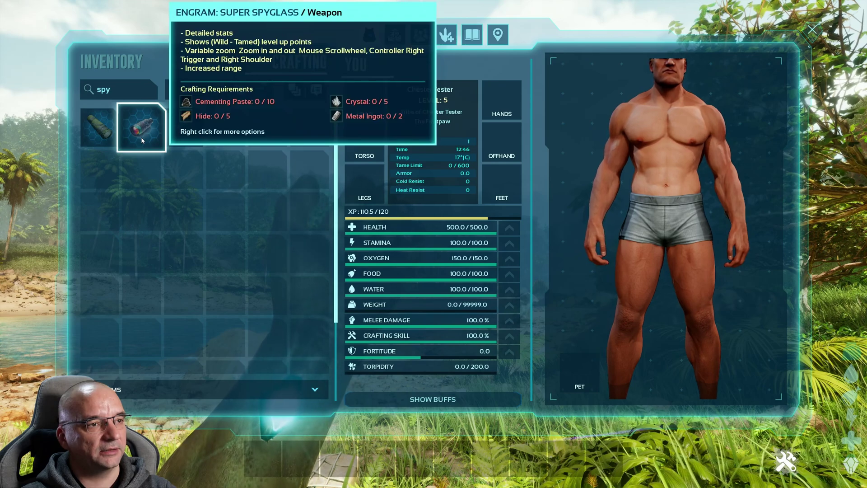
{"action": "mouse_move", "coordinate": [192, 134]}
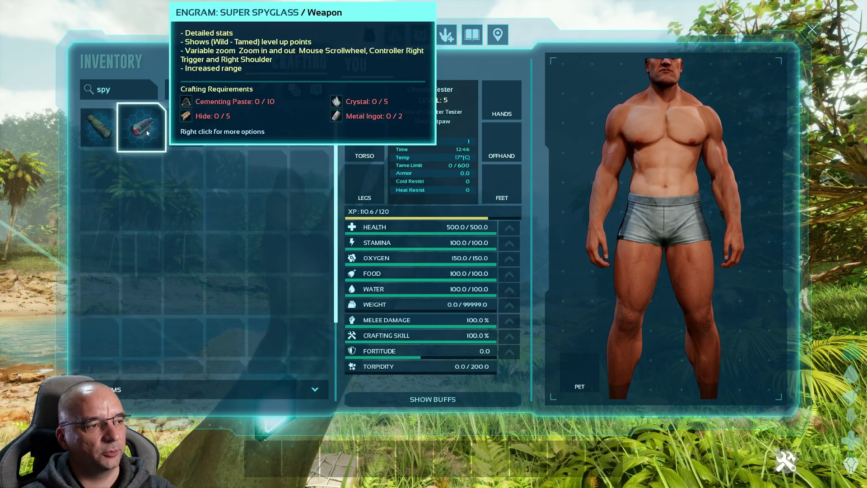
Step: Read a wild Parasaur's level and stats through the Super Spyglass, then exit to the main menu
{"action": "left_click", "coordinate": [122, 57]}
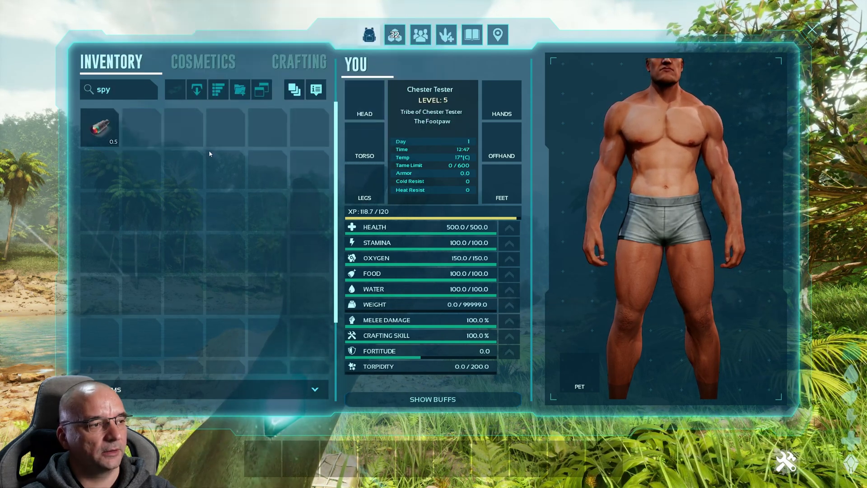
{"action": "key", "text": "Escape"}
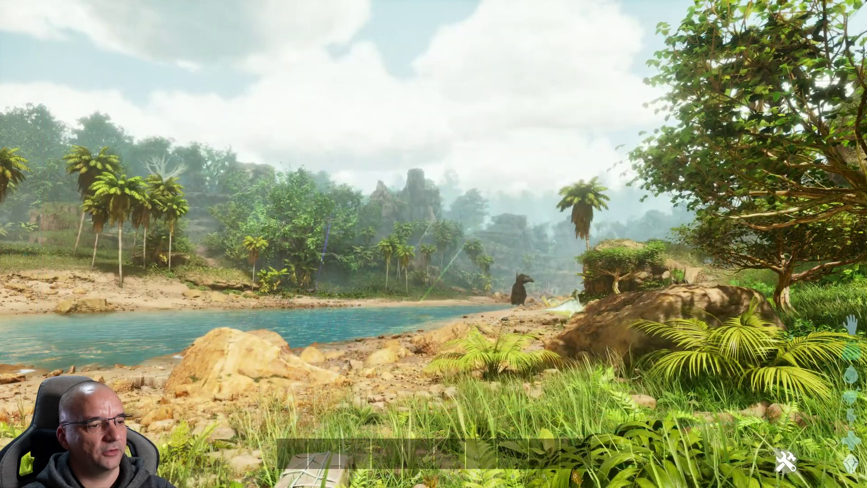
{"action": "left_click", "coordinate": [432, 244]}
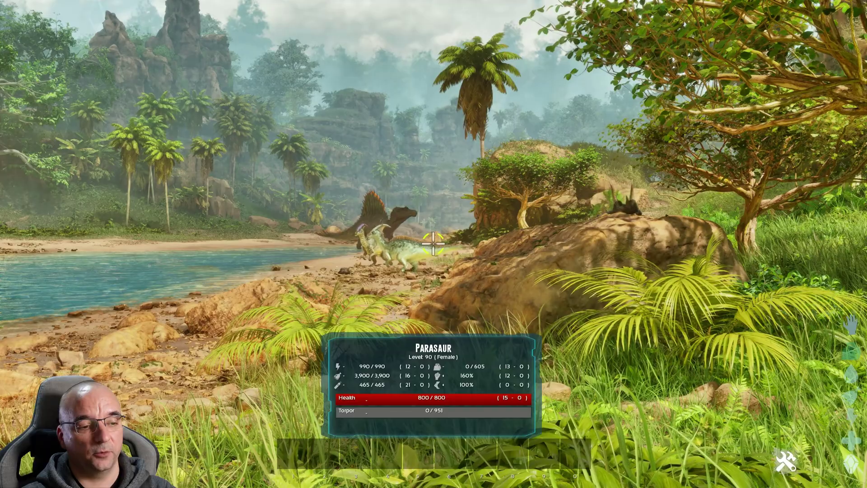
{"action": "key", "text": "Escape"}
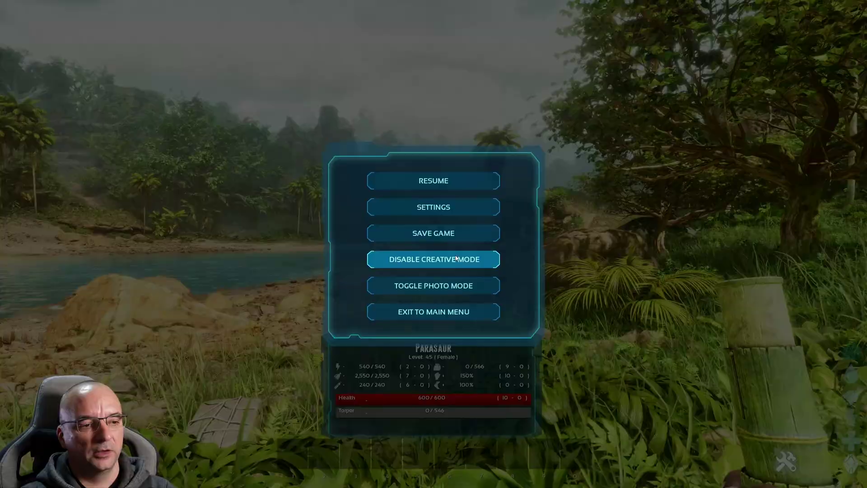
{"action": "left_click", "coordinate": [449, 314]}
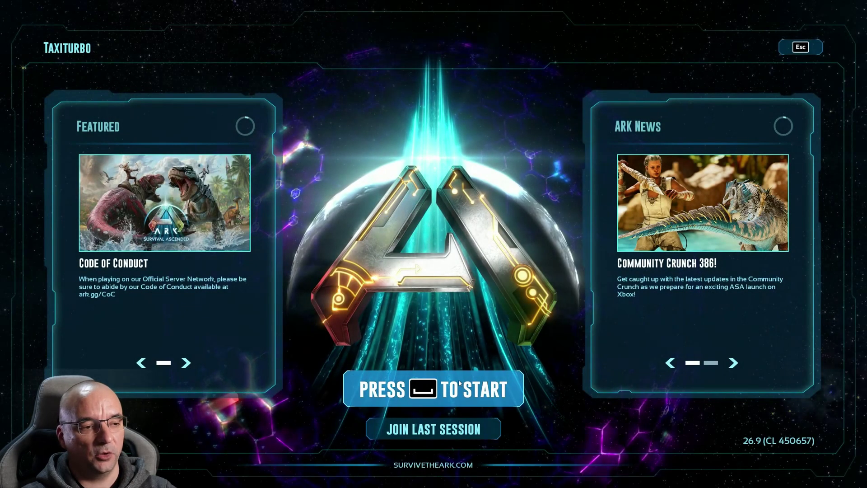
Step: Deactivate Super Spyglass from Active Mods in Create or Resume Game, leaving no mods active
{"action": "left_click", "coordinate": [460, 384]}
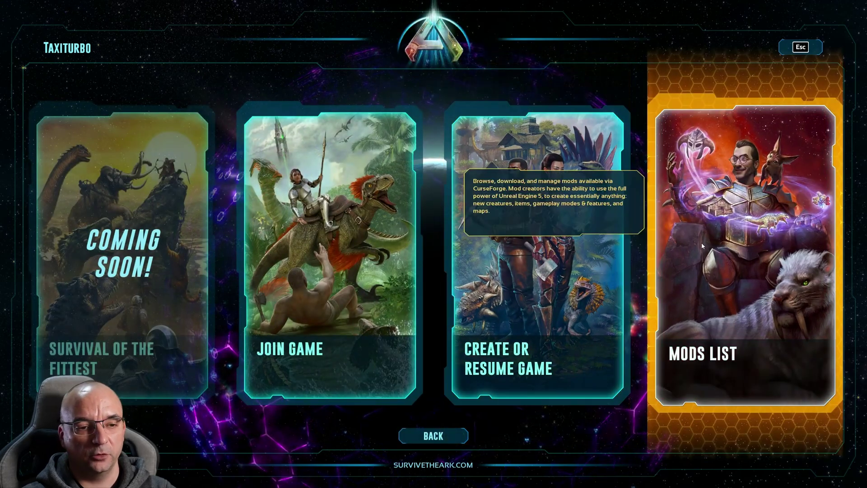
{"action": "left_click", "coordinate": [558, 237]}
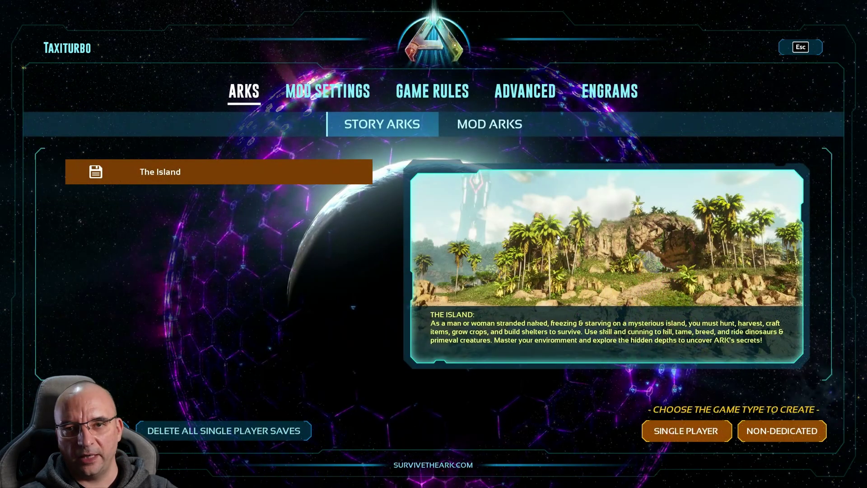
{"action": "left_click", "coordinate": [302, 97]}
{"action": "left_click", "coordinate": [242, 175]}
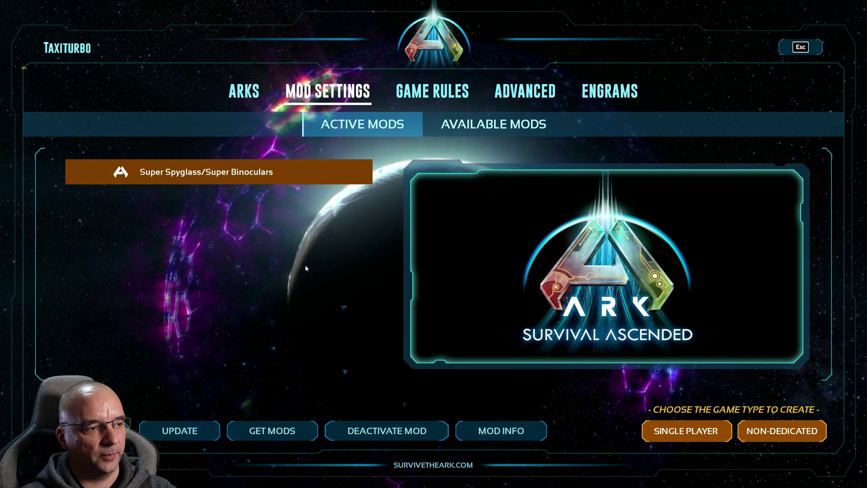
{"action": "left_click", "coordinate": [387, 430]}
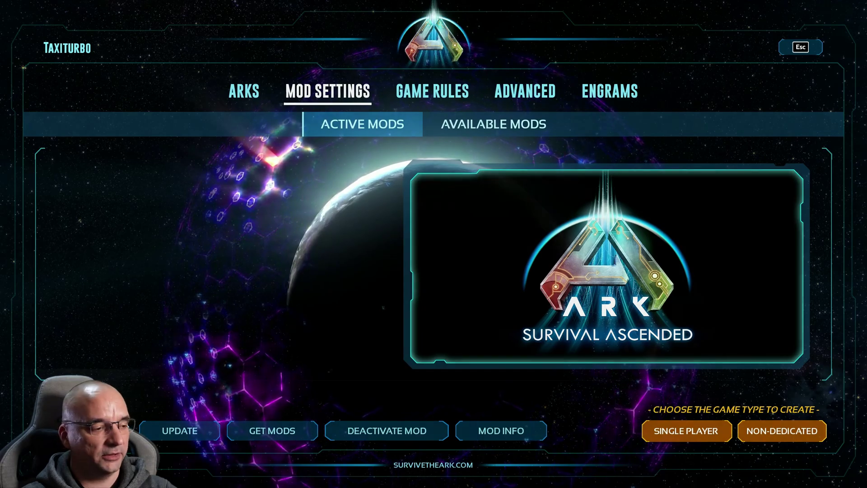
{"action": "key", "text": "Escape"}
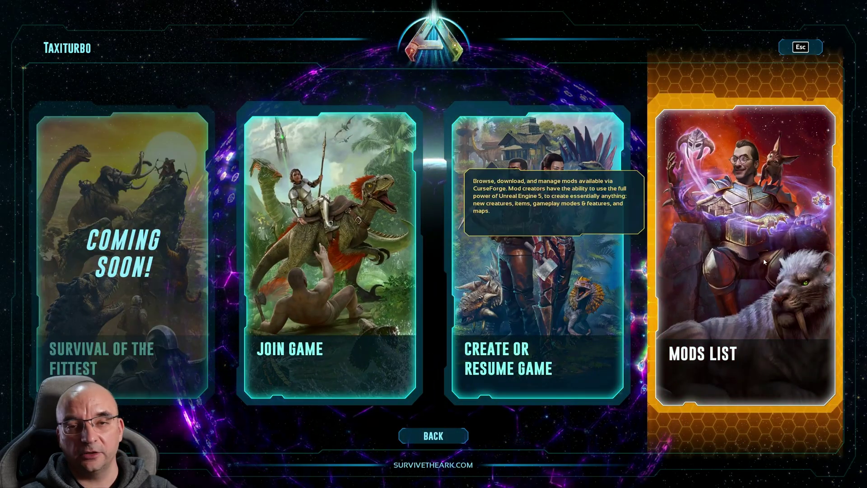
{"action": "left_click", "coordinate": [763, 258]}
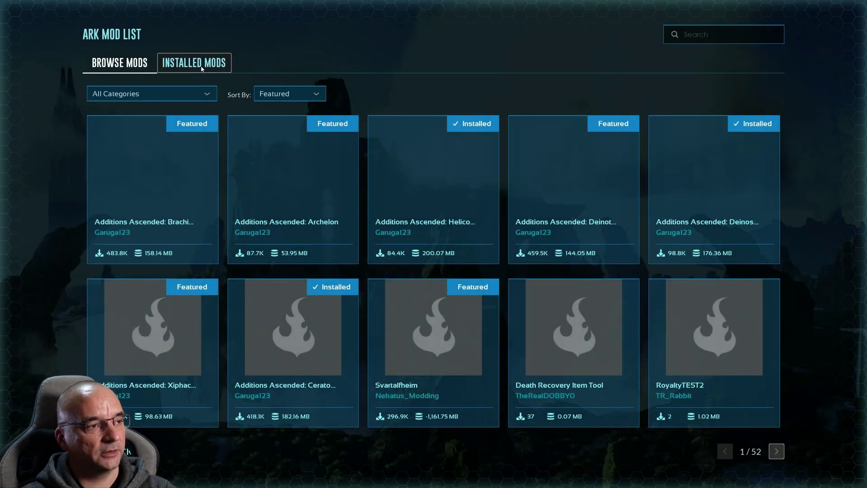
Step: Open Super Spyglass from page 2 of Installed Mods and confirm uninstalling it
{"action": "left_click", "coordinate": [202, 67]}
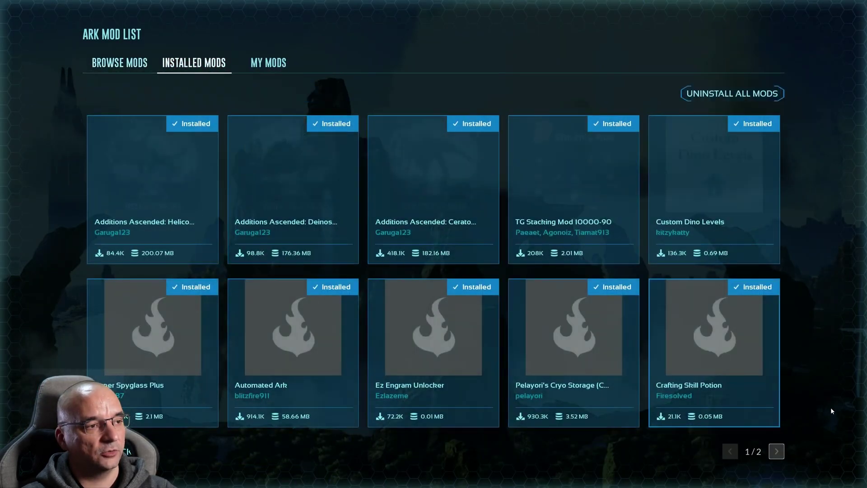
{"action": "left_click", "coordinate": [773, 450]}
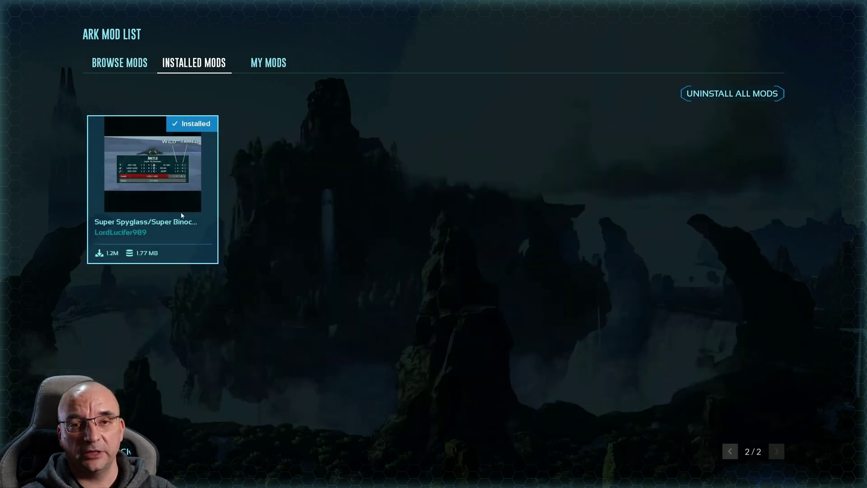
{"action": "left_click", "coordinate": [182, 215]}
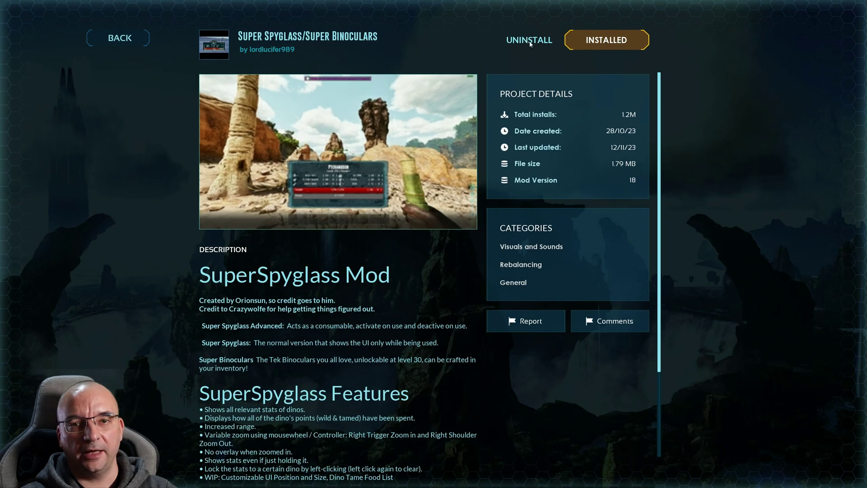
{"action": "left_click", "coordinate": [529, 40]}
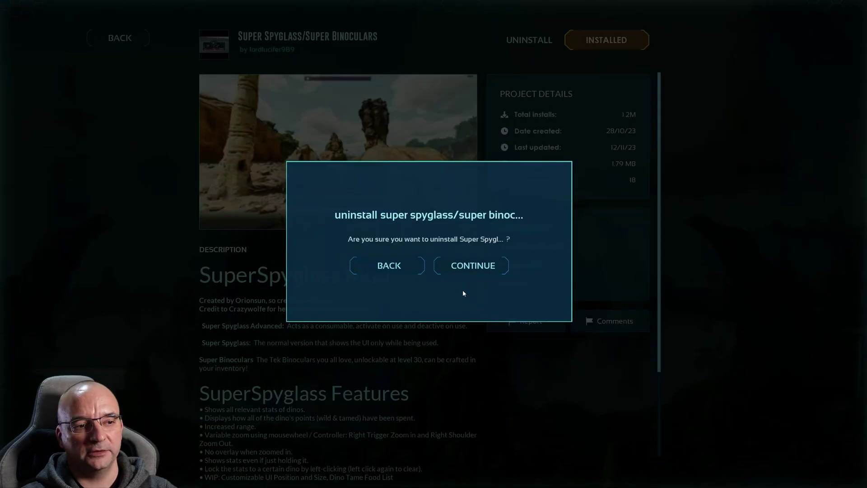
{"action": "left_click", "coordinate": [473, 270]}
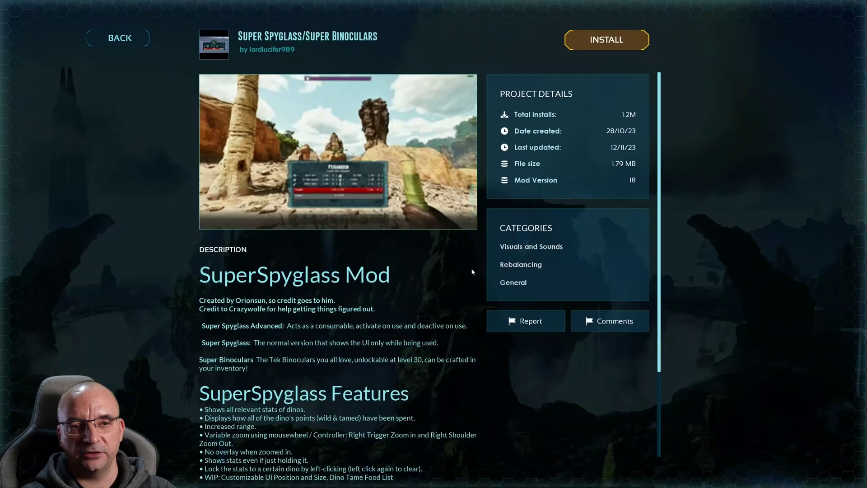